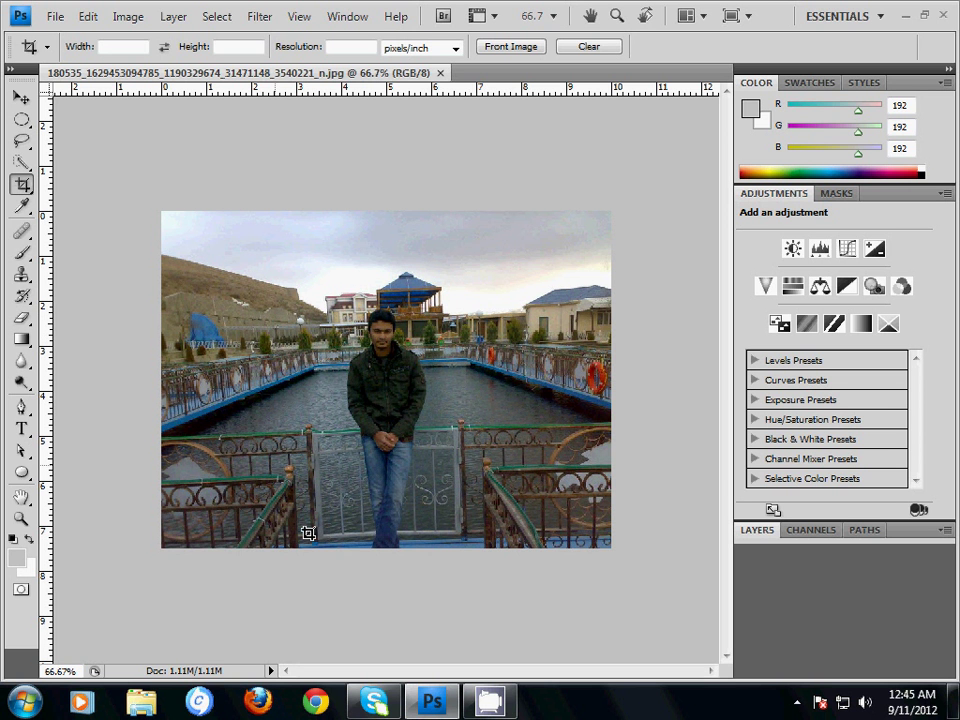
click(21, 162)
click(22, 183)
drag(326, 293, 443, 548)
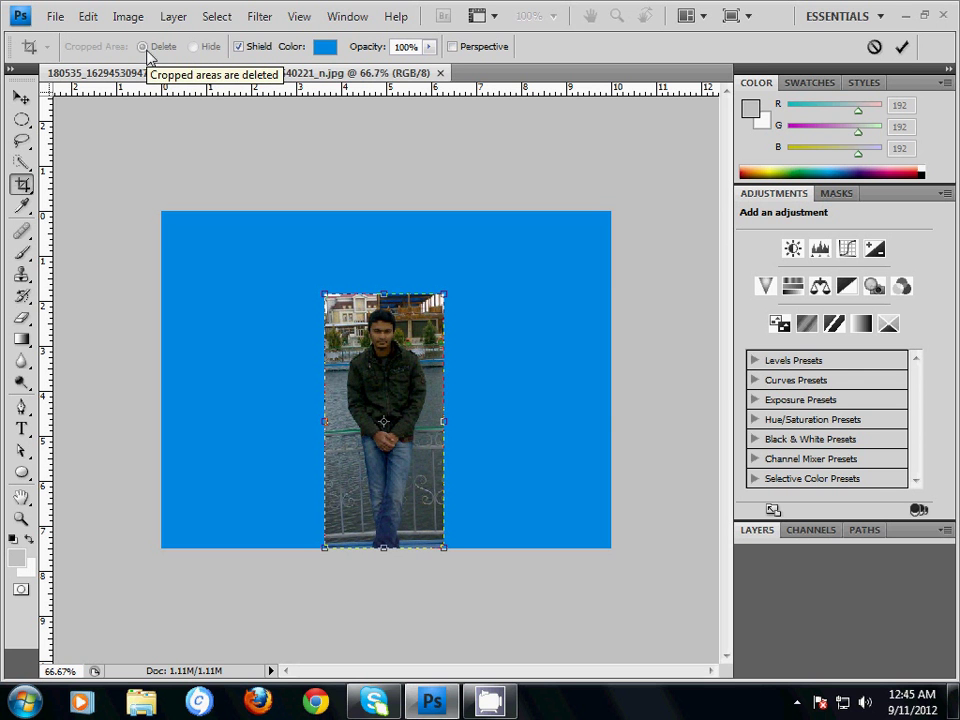
click(876, 48)
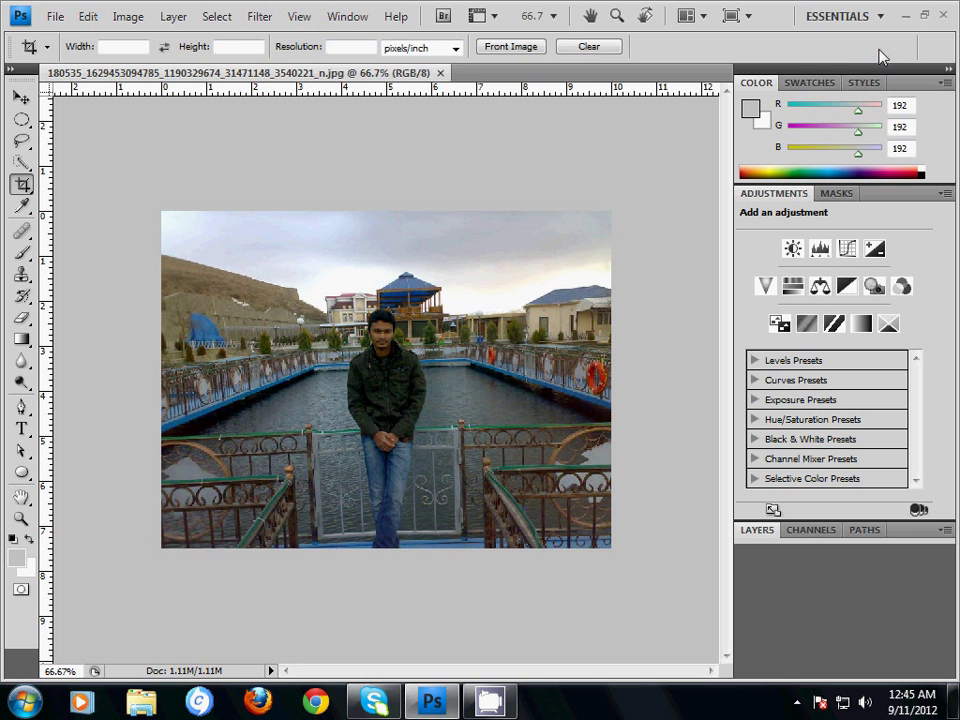
Float the Layers panel beside the photo and convert the locked Background into a regular layer
drag(760, 538, 655, 247)
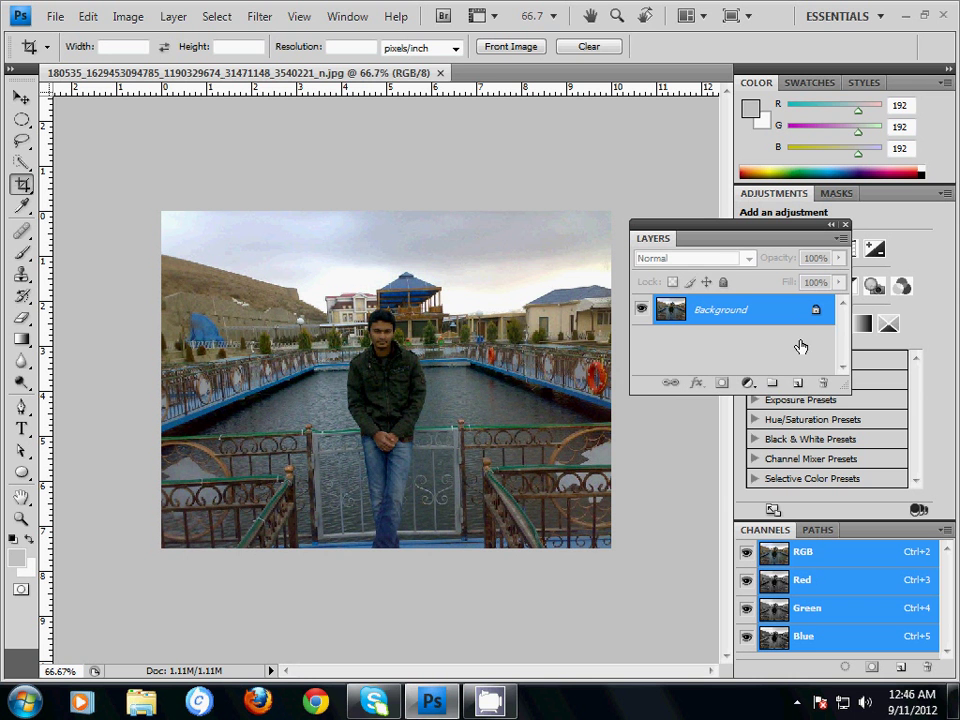
alt+double_click(740, 315)
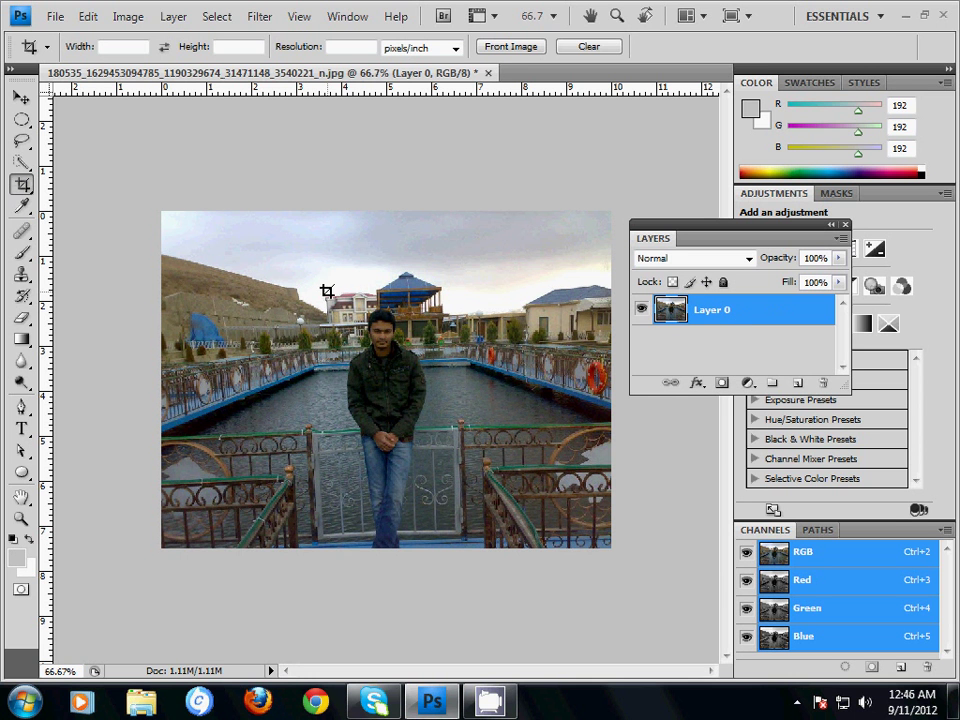
Try cropping the photo tightly around the standing man with cropped areas deleted, and shift the layer slightly within the canvas
drag(327, 291, 440, 547)
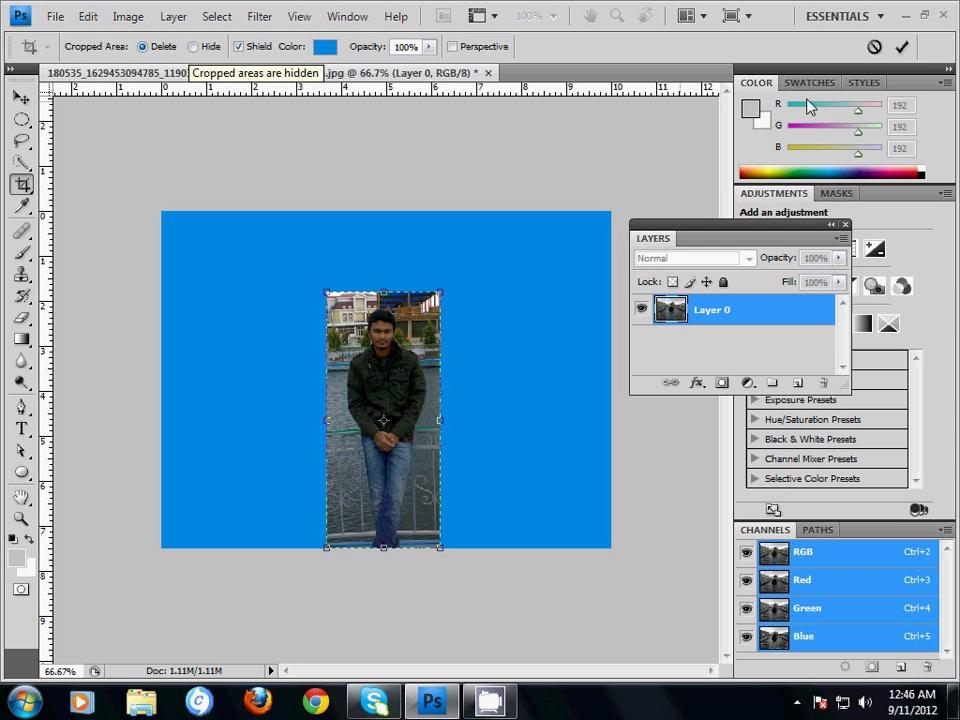
click(900, 50)
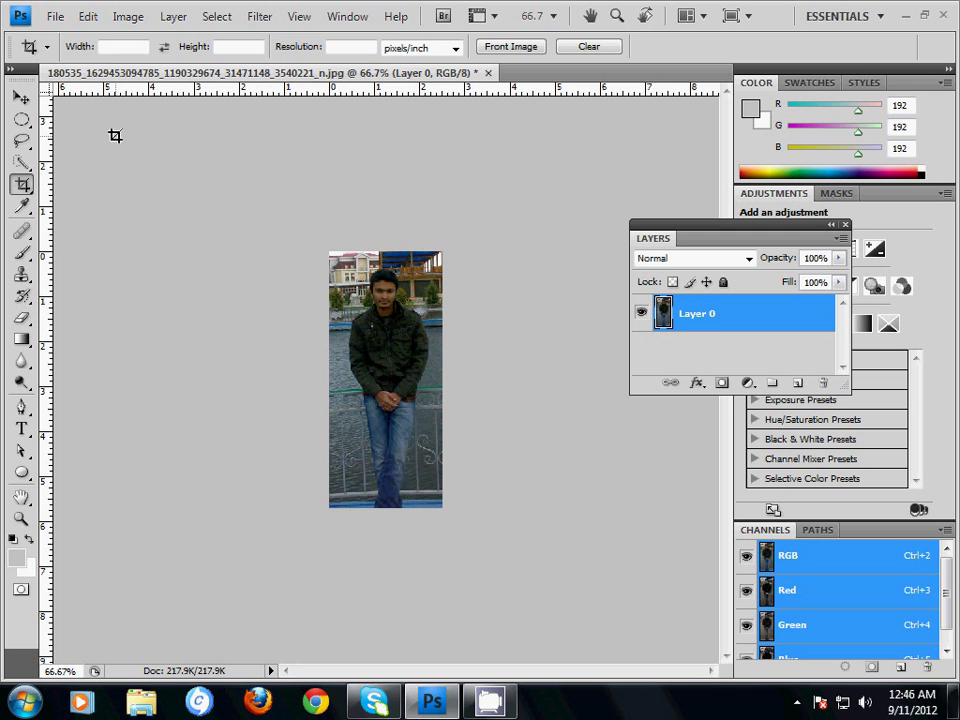
key(v)
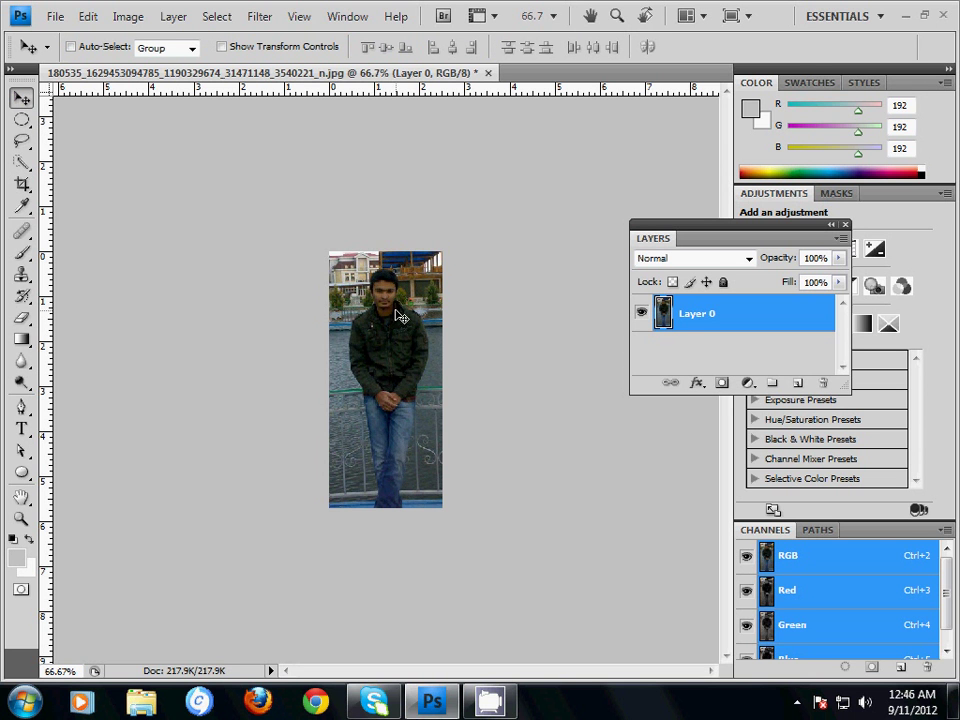
mouse_move(396, 316)
mouse_down()
mouse_move(401, 344)
mouse_move(375, 304)
mouse_move(446, 407)
mouse_move(414, 318)
mouse_move(396, 316)
mouse_move(392, 300)
mouse_up()
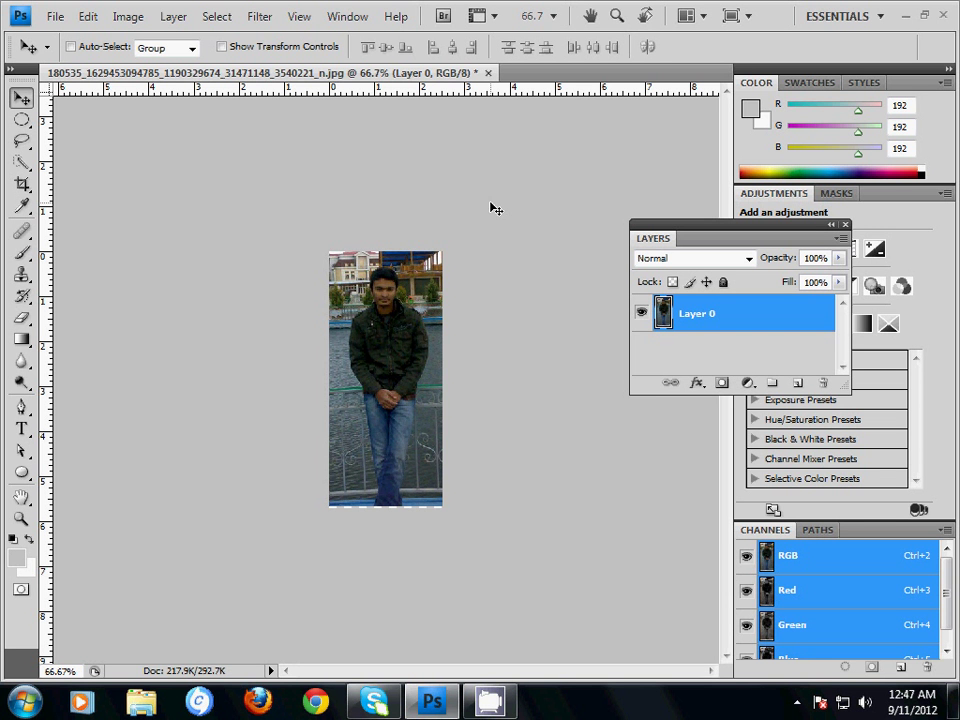
key(ctrl+alt+z)
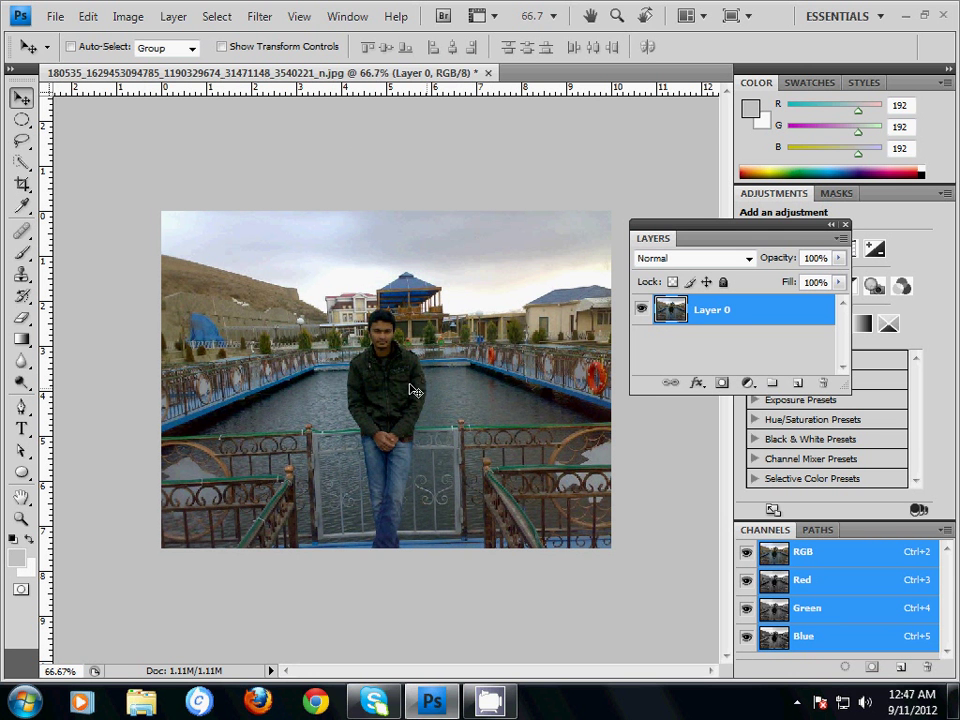
Crop the photo around the standing man with the cropped area set to Hide
click(21, 184)
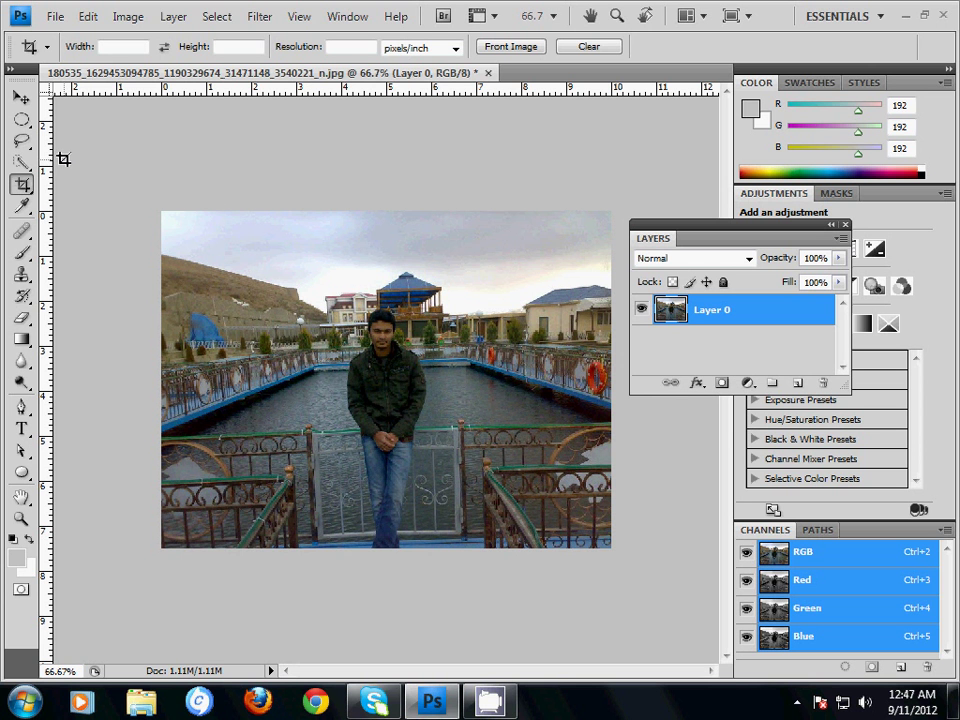
drag(316, 295, 455, 565)
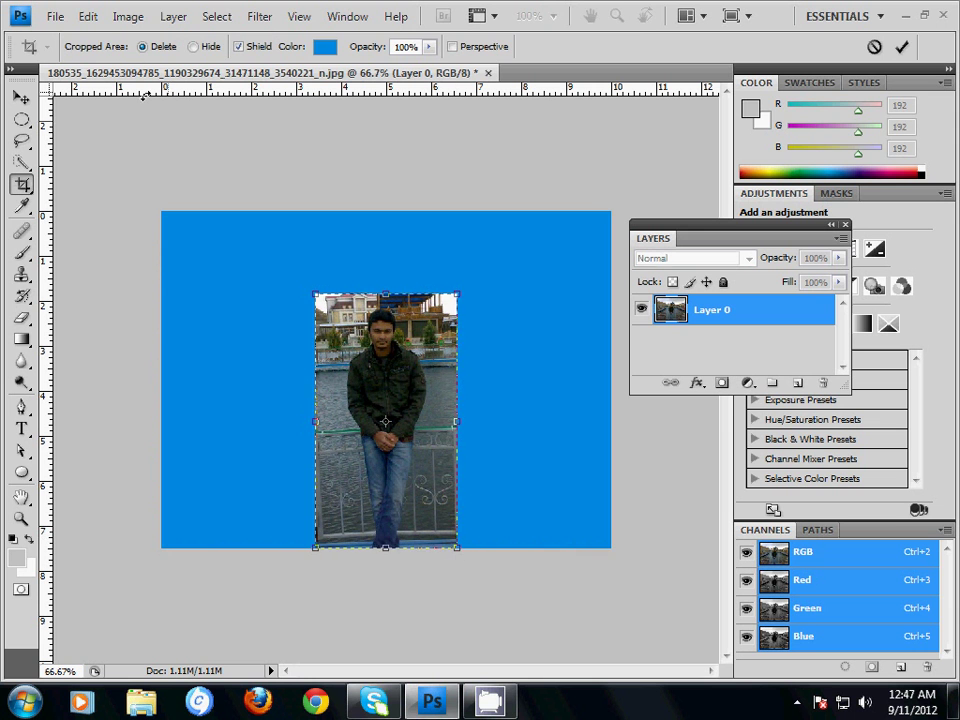
click(192, 47)
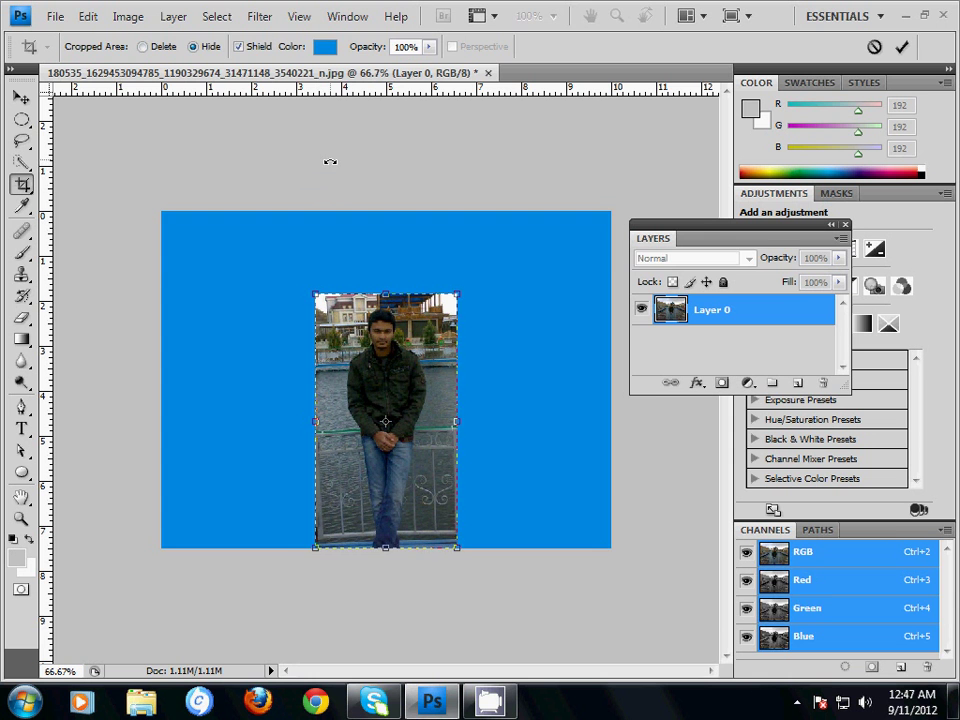
key(Return)
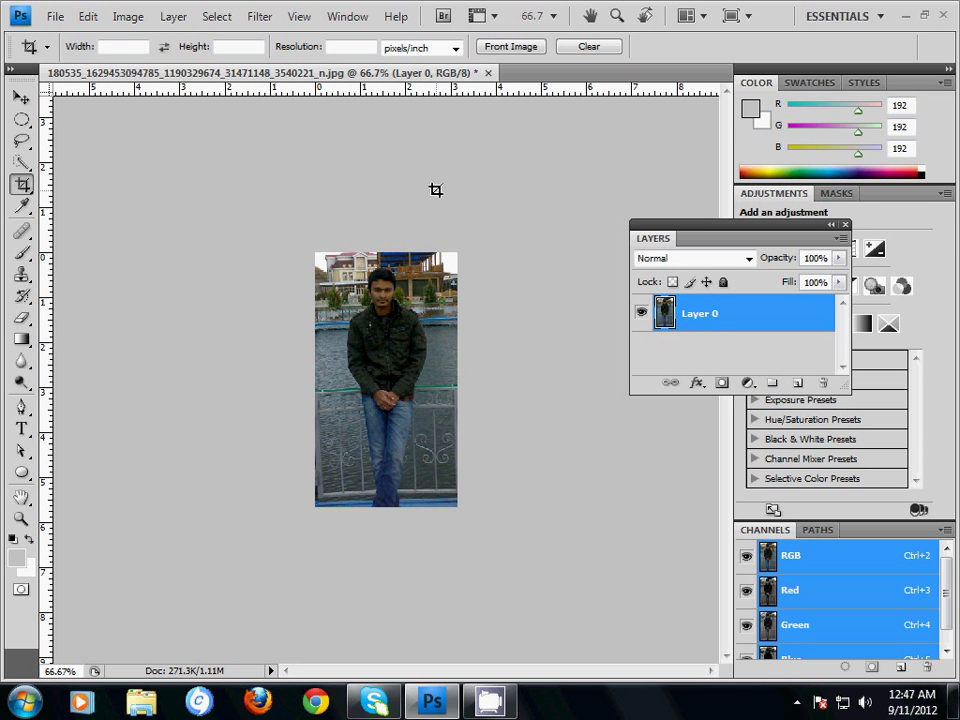
Move the layer down and slightly right within the cropped canvas to reframe the man and the blue-roofed building
key(v)
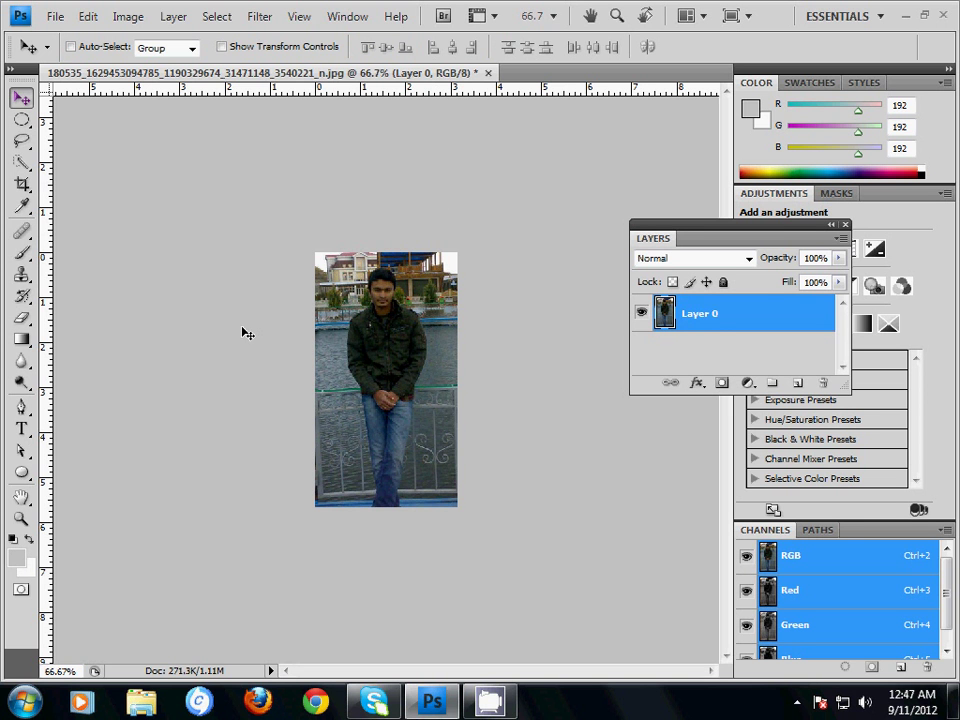
drag(397, 333, 390, 343)
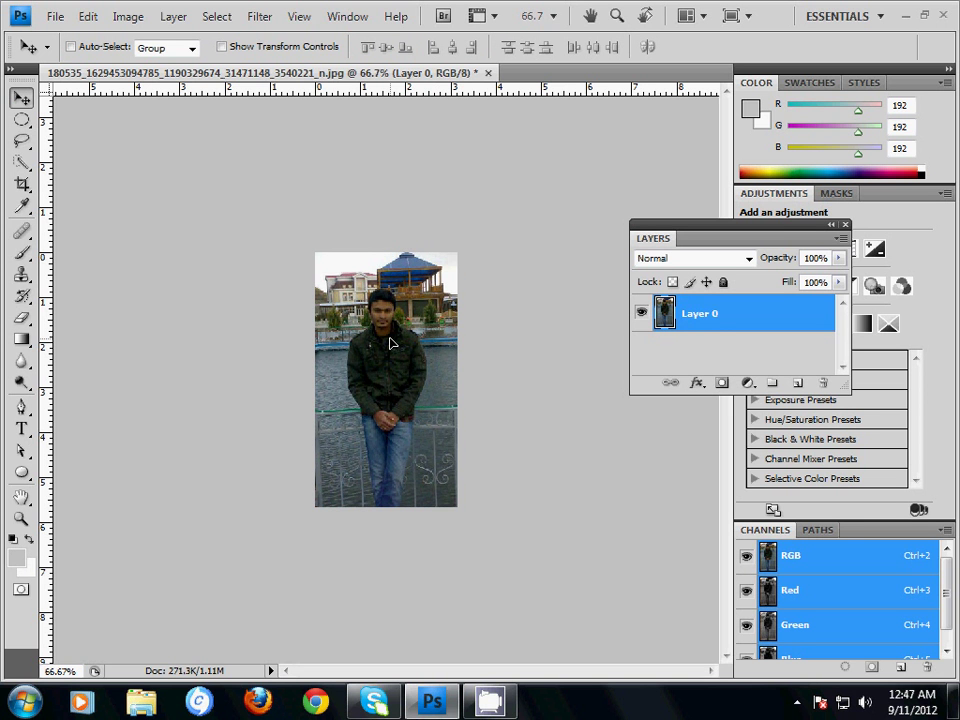
drag(383, 295, 428, 312)
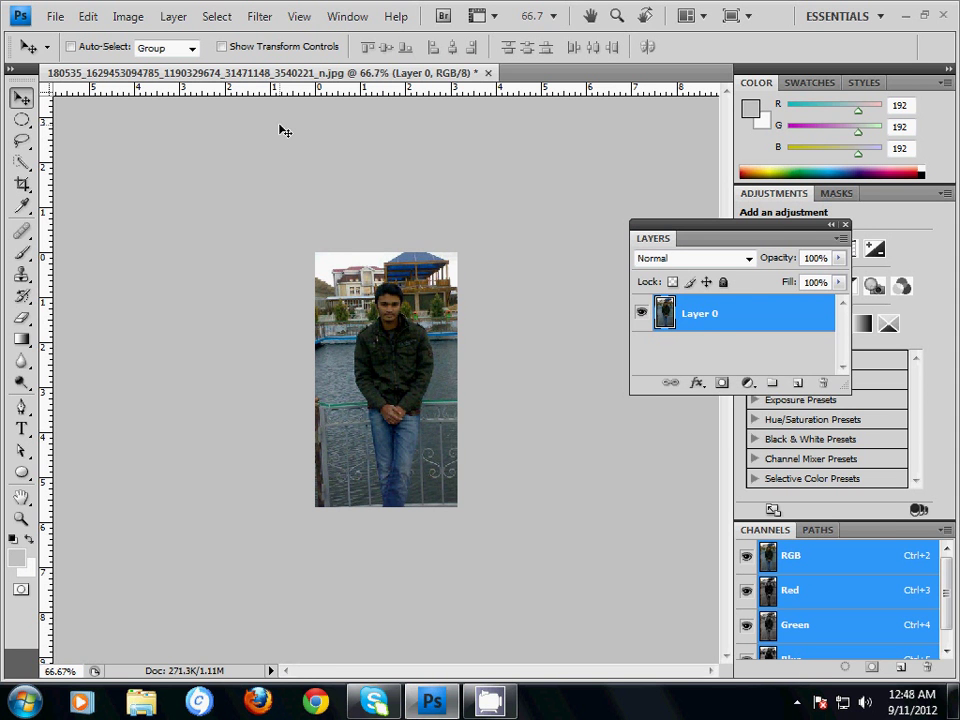
Close the photo without saving and open 76008099computerpictures.jpg from the photoshop image folder
click(488, 74)
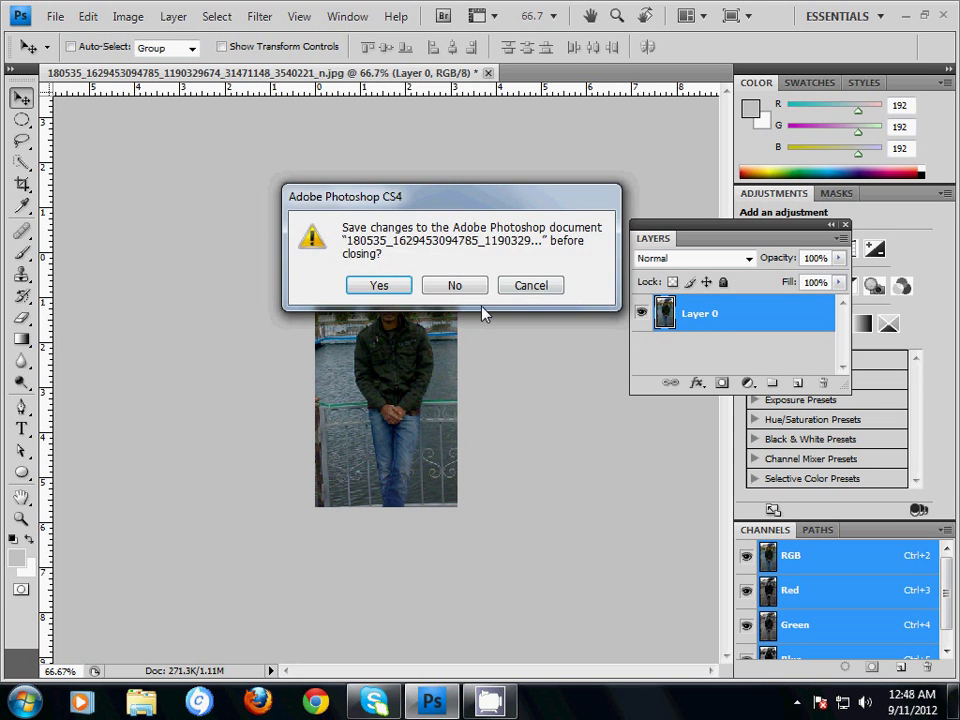
click(458, 287)
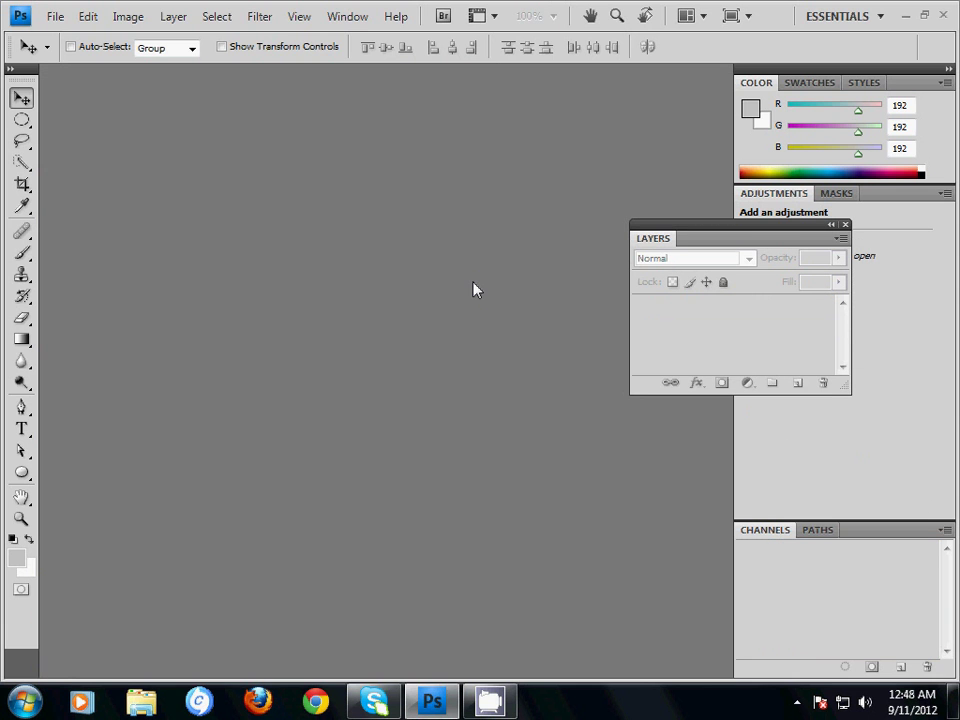
double_click(475, 289)
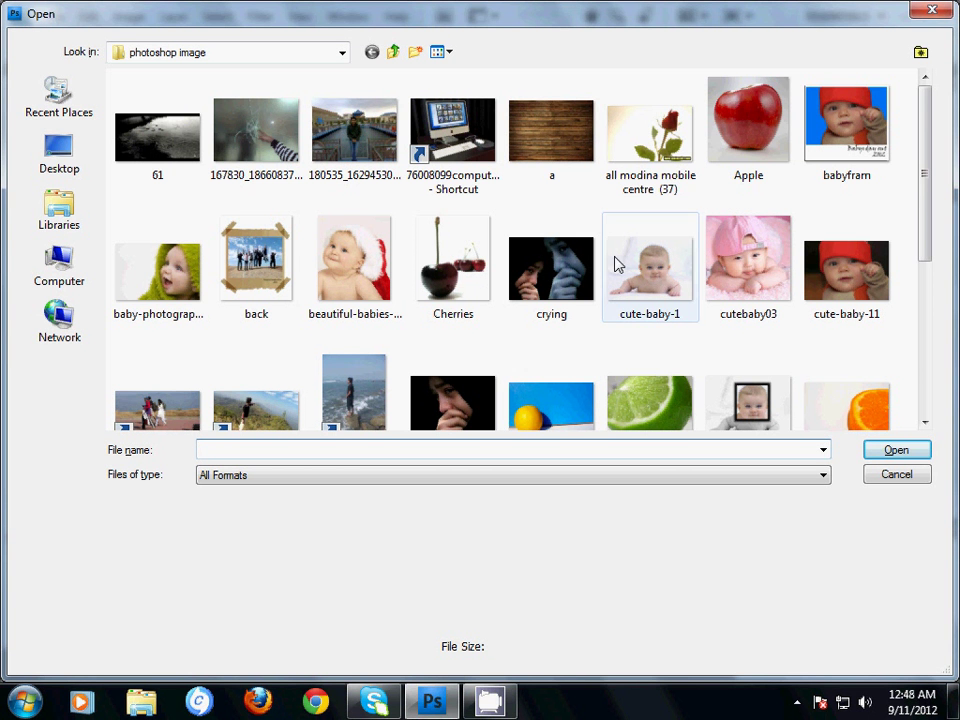
drag(923, 199, 939, 163)
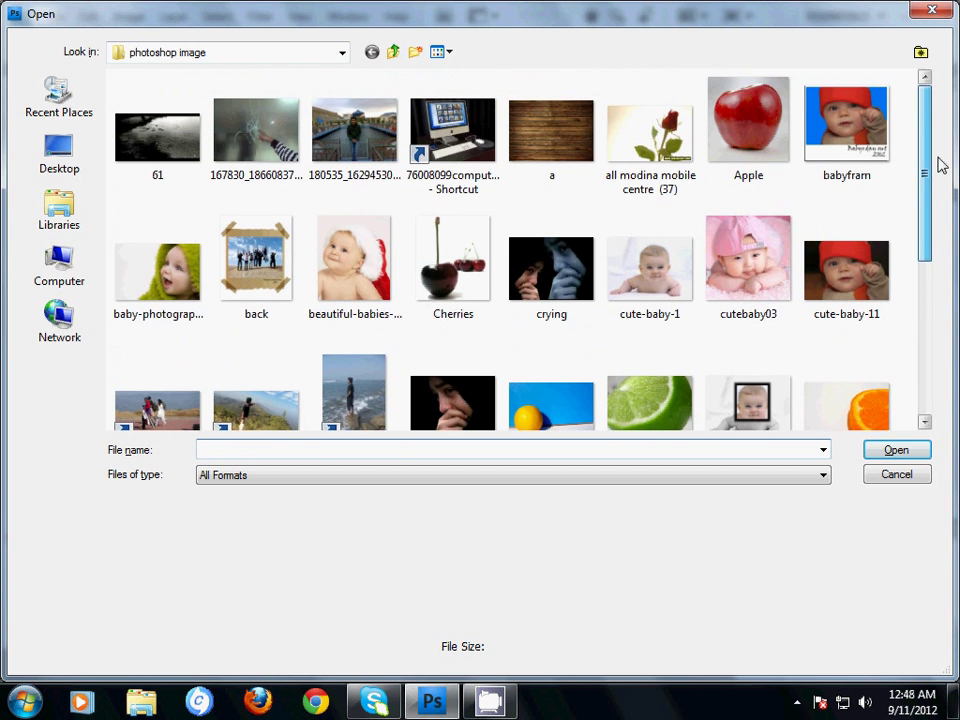
double_click(494, 168)
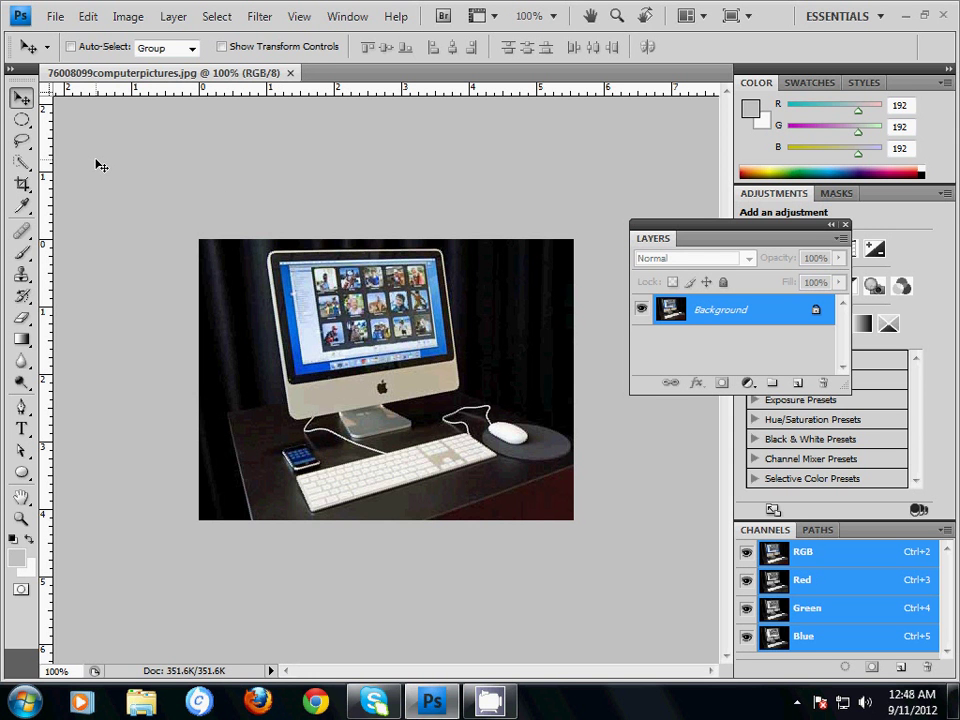
Draw a crop frame around the computer monitor and adjust its position and lower edge to enclose the display
key(c)
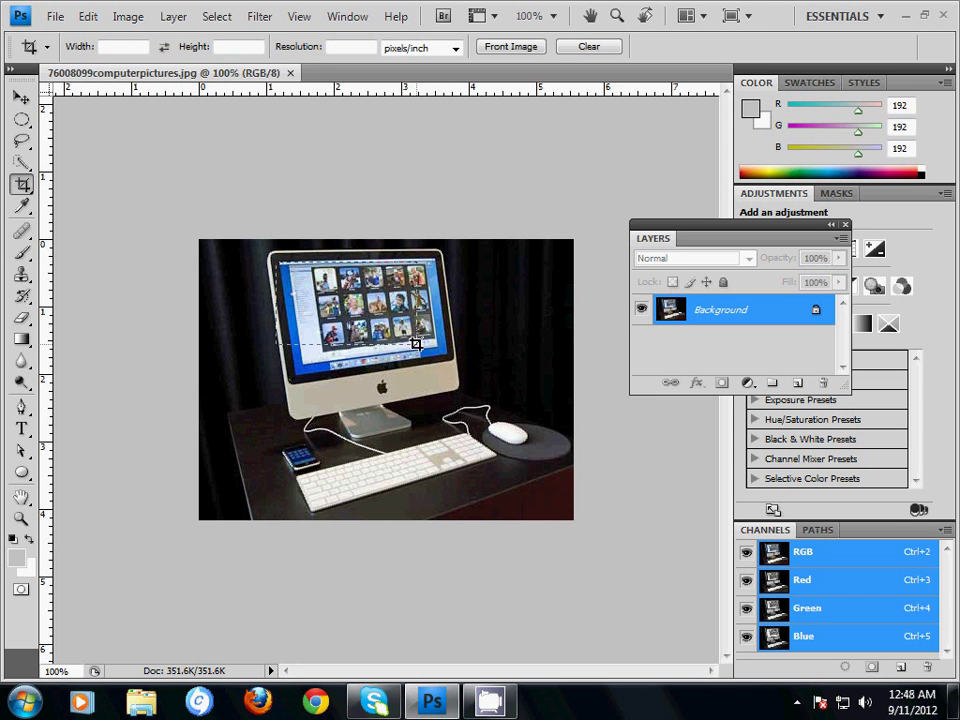
drag(276, 279, 481, 392)
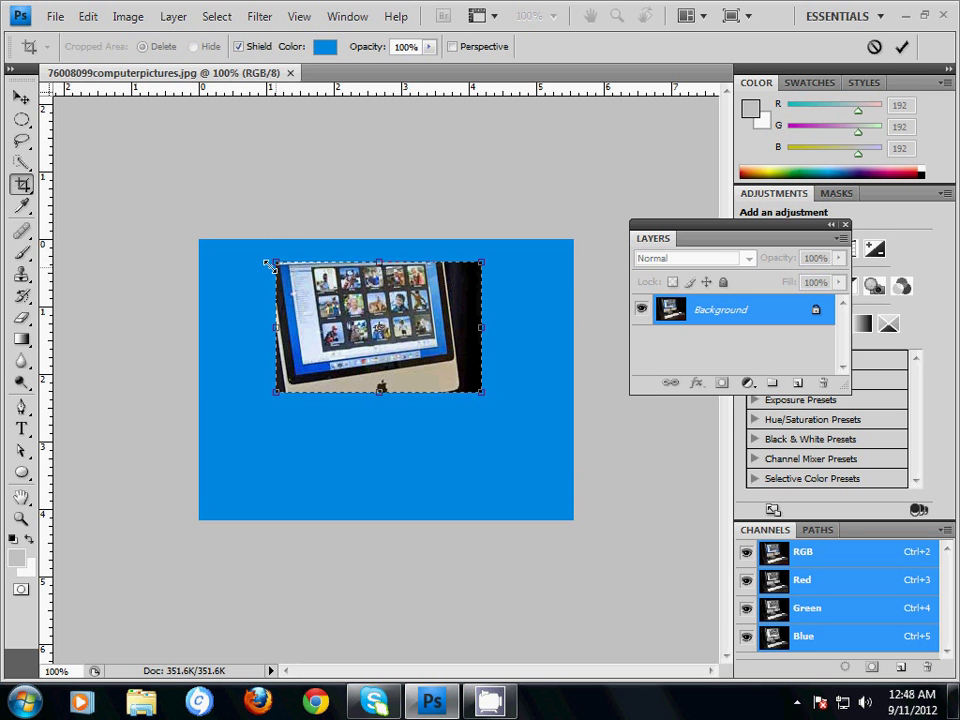
drag(285, 268, 282, 257)
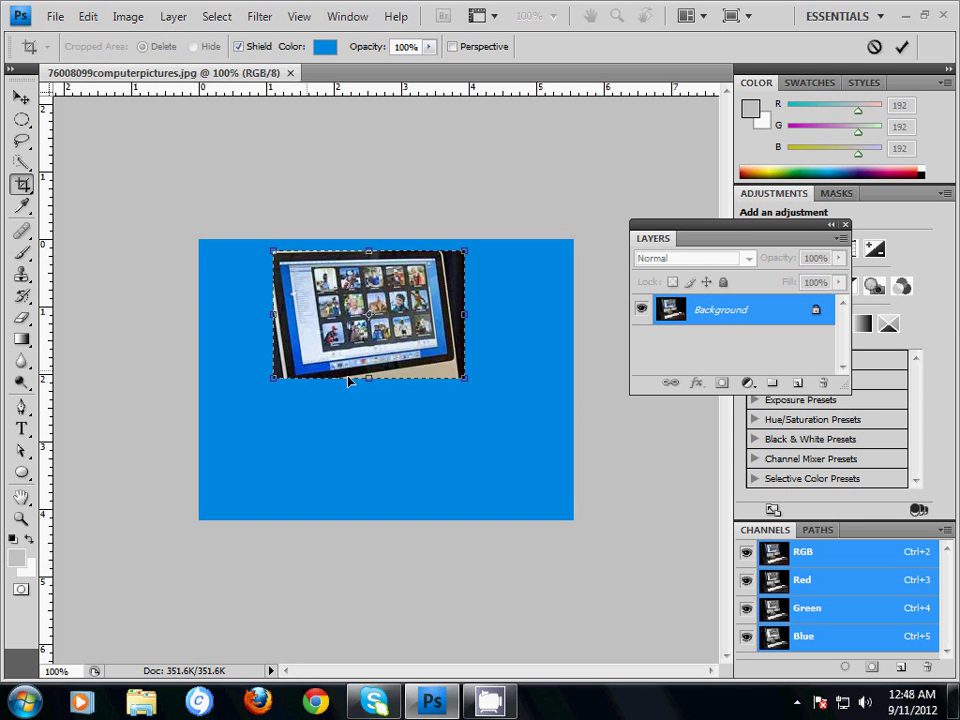
drag(369, 375, 377, 392)
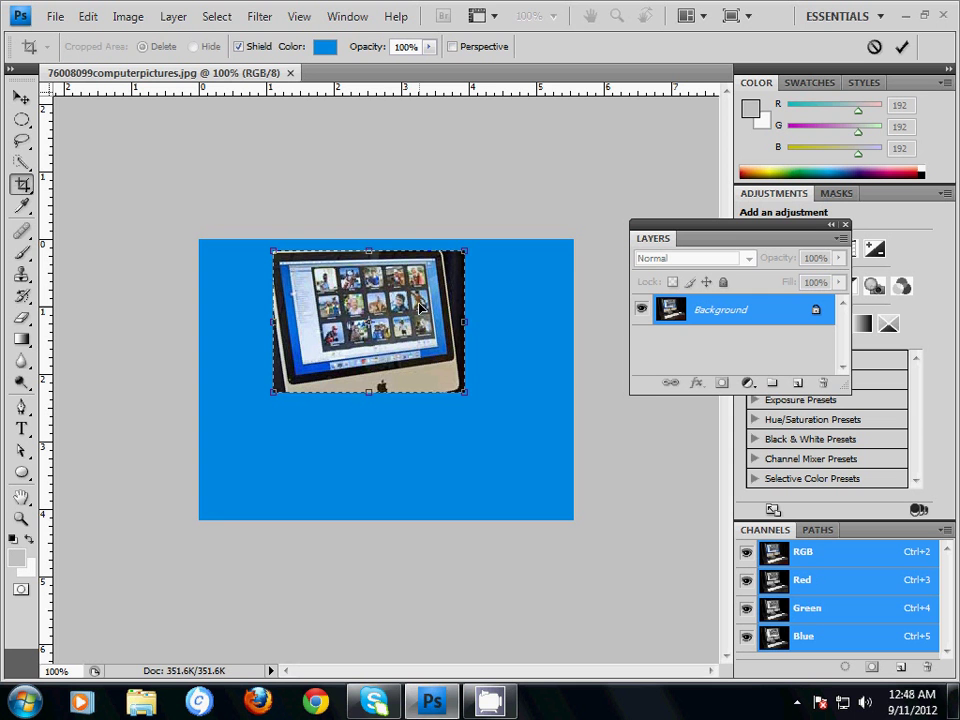
Try a Perspective crop with the frame's corners fitted to the black border of the tilted monitor
click(454, 47)
drag(274, 396, 289, 384)
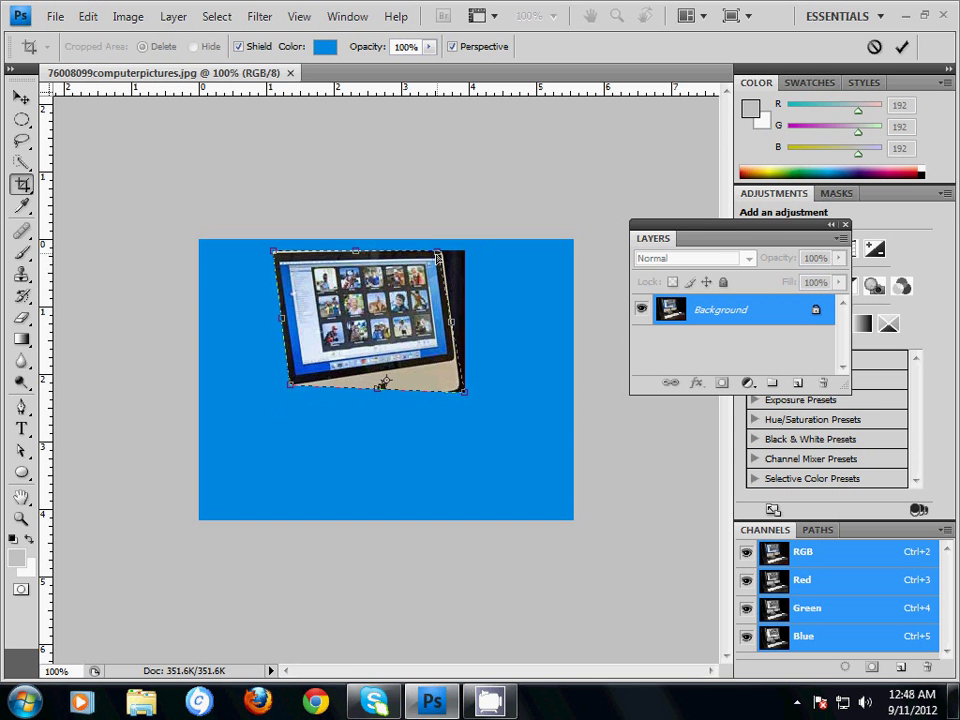
drag(450, 255, 438, 252)
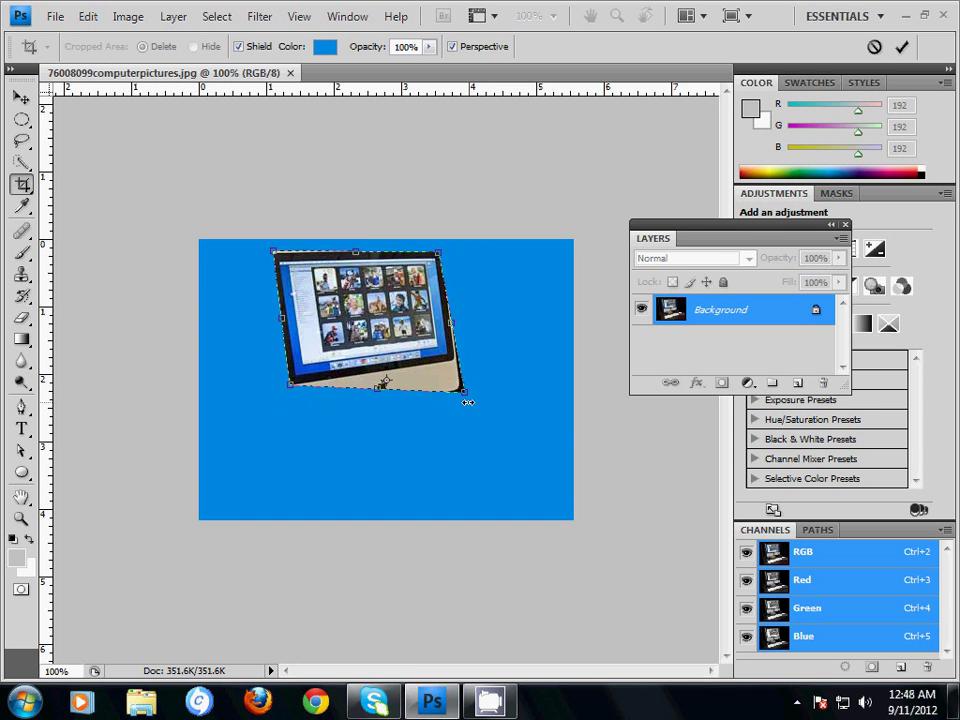
drag(464, 392, 456, 359)
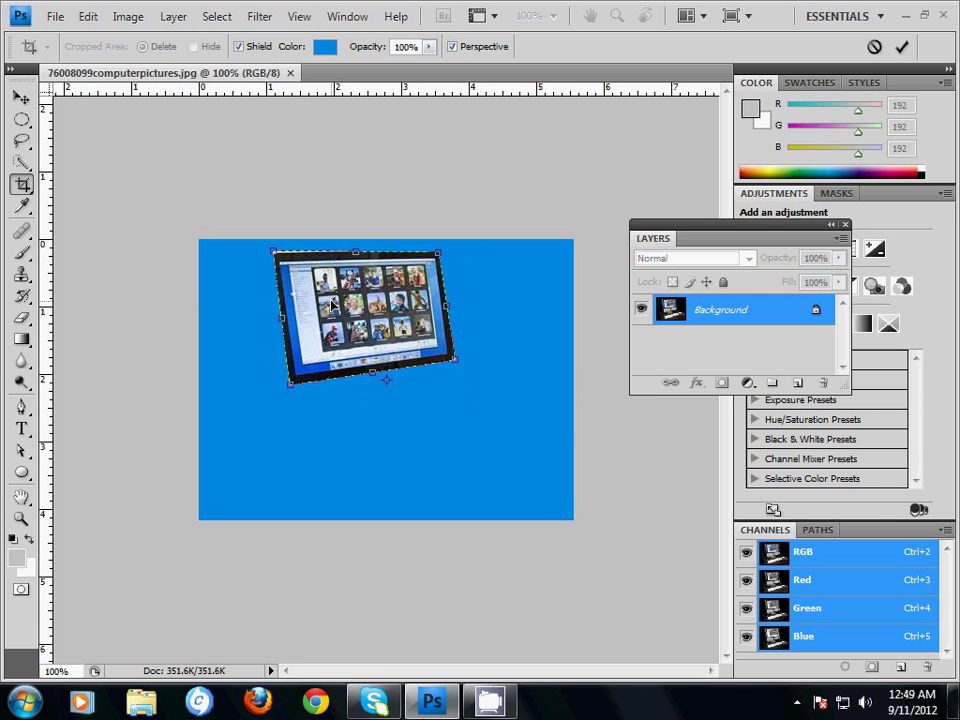
click(900, 48)
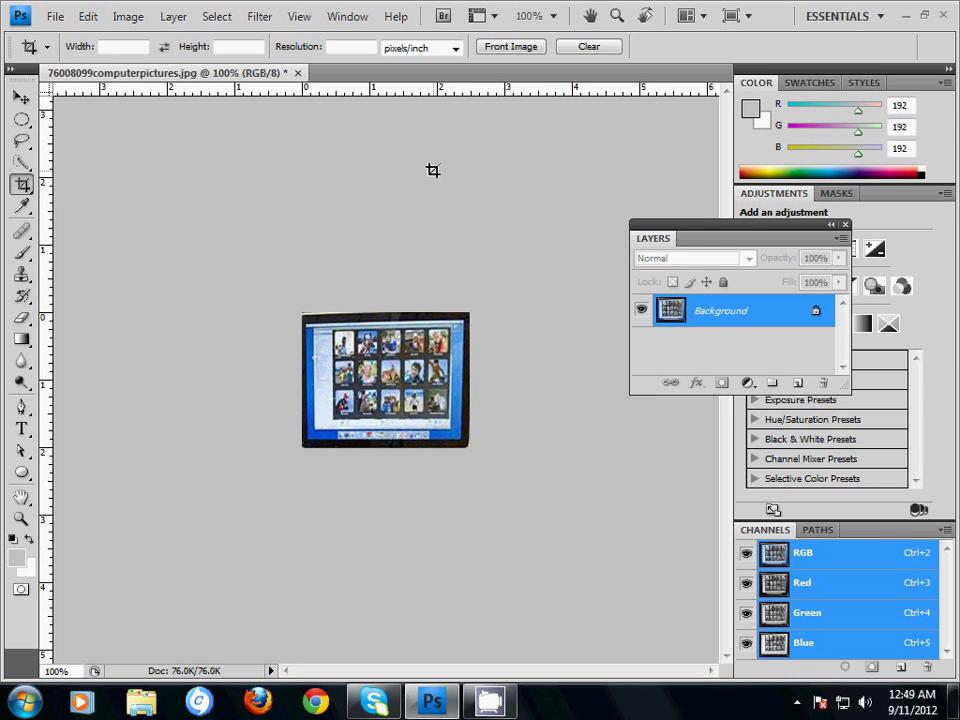
key(ctrl+z)
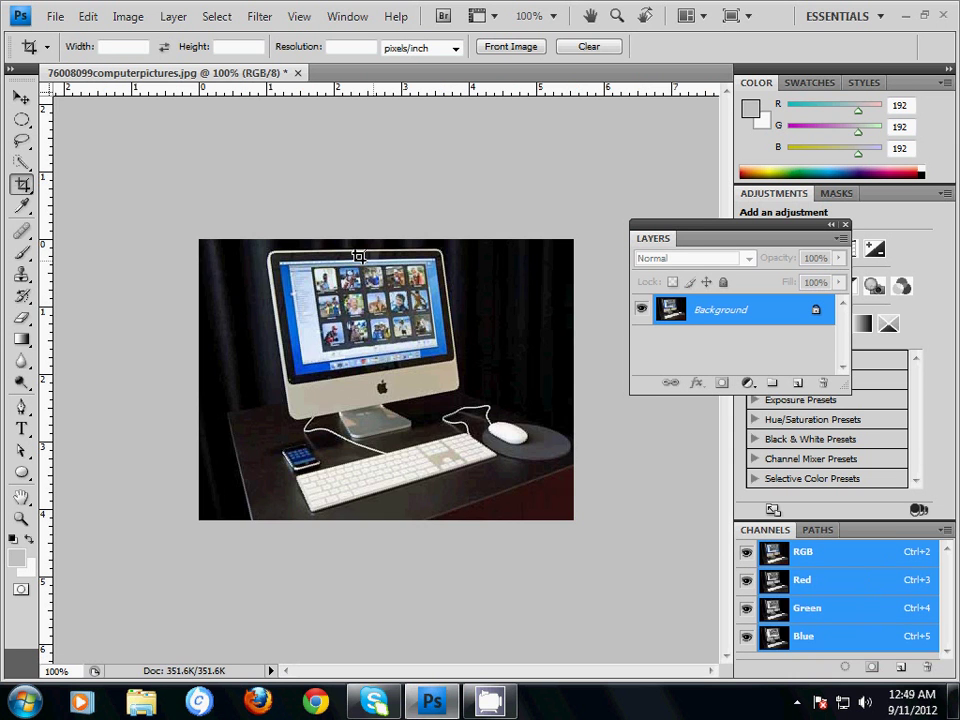
drag(268, 251, 465, 376)
click(452, 46)
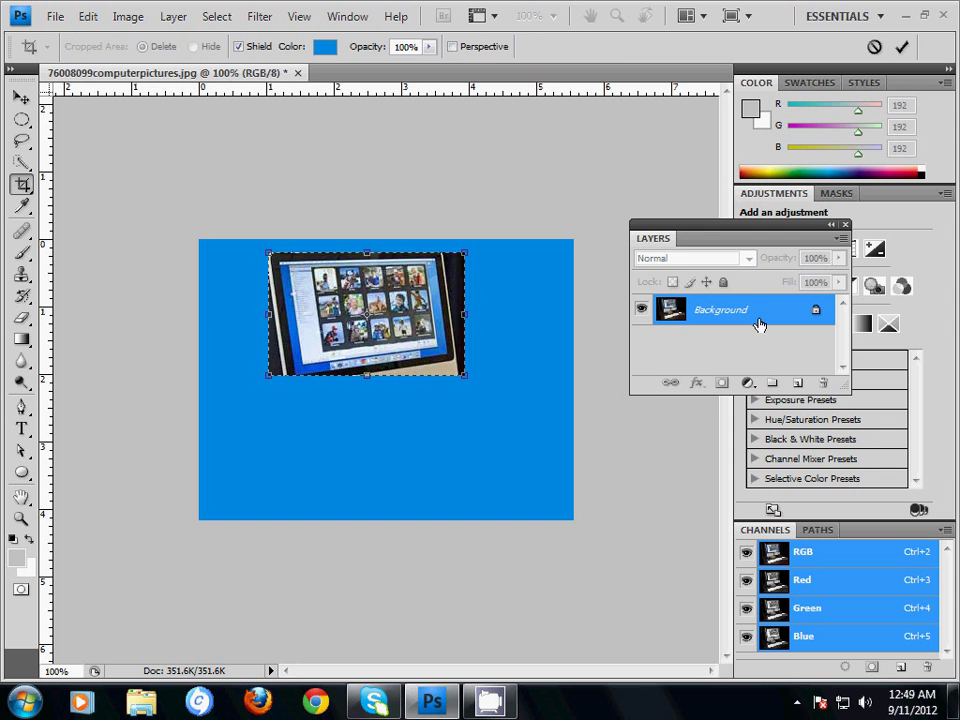
click(875, 48)
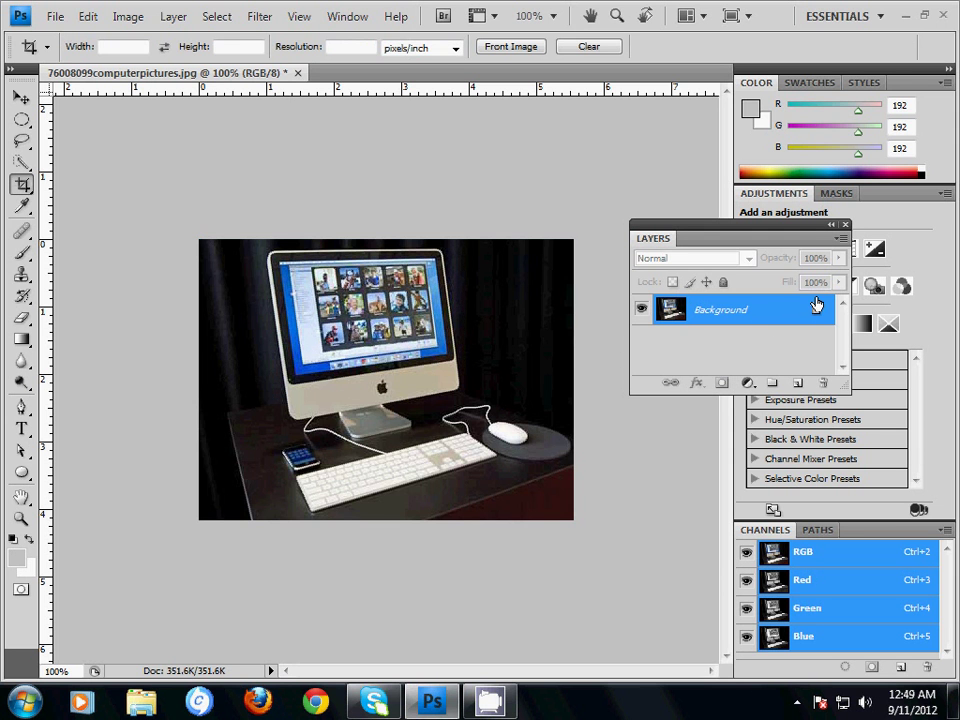
Convert the Background into a regular layer and draw a crop frame around the monitor with the cropped area set to Delete
alt+double_click(796, 318)
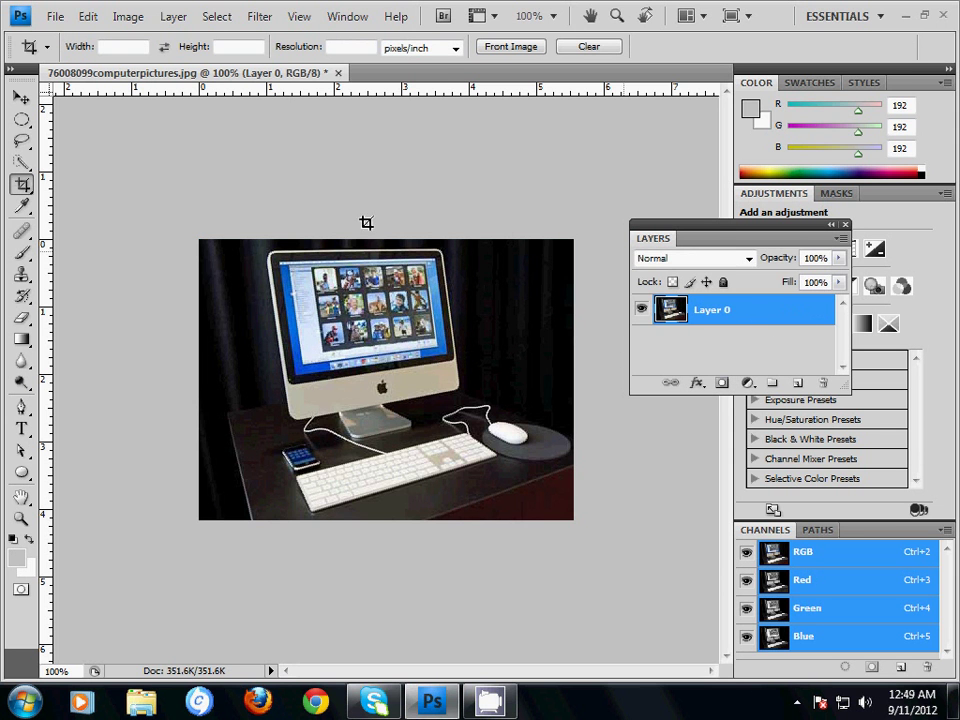
drag(263, 250, 477, 377)
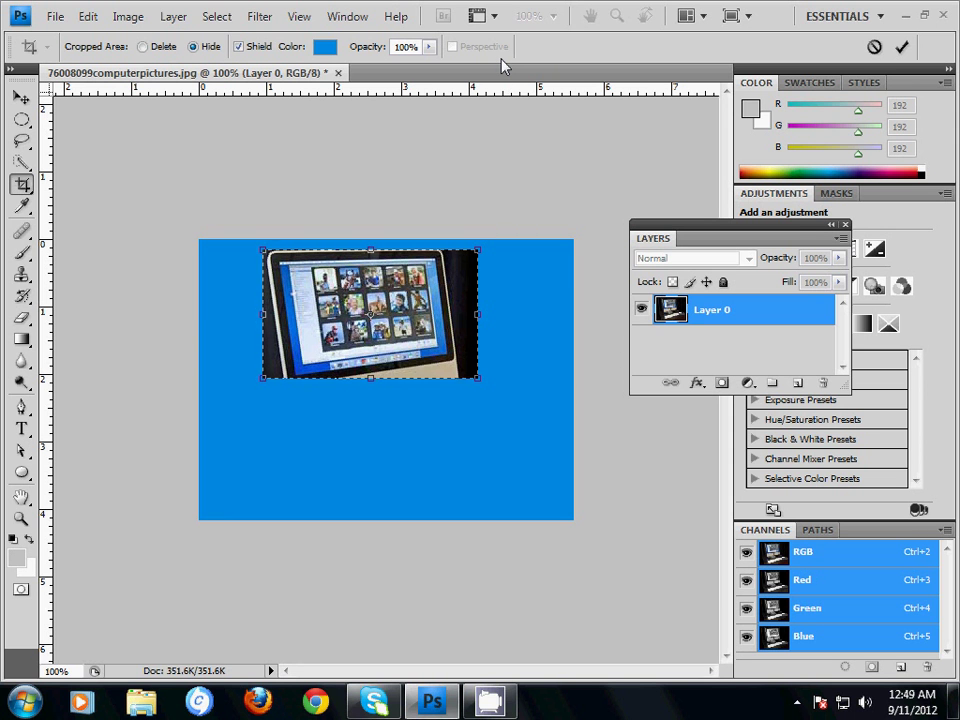
click(157, 47)
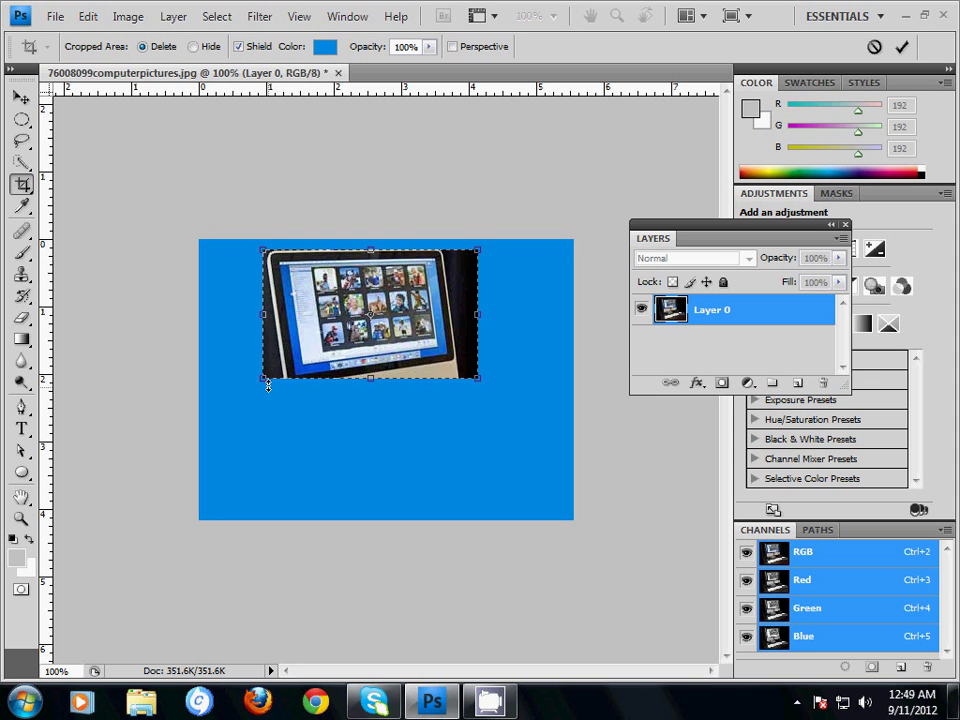
Enable Perspective, fit the crop frame's four corners to the tilted monitor screen, and apply the crop
click(452, 46)
drag(262, 378, 300, 385)
drag(477, 379, 450, 361)
drag(477, 250, 440, 256)
drag(264, 251, 282, 263)
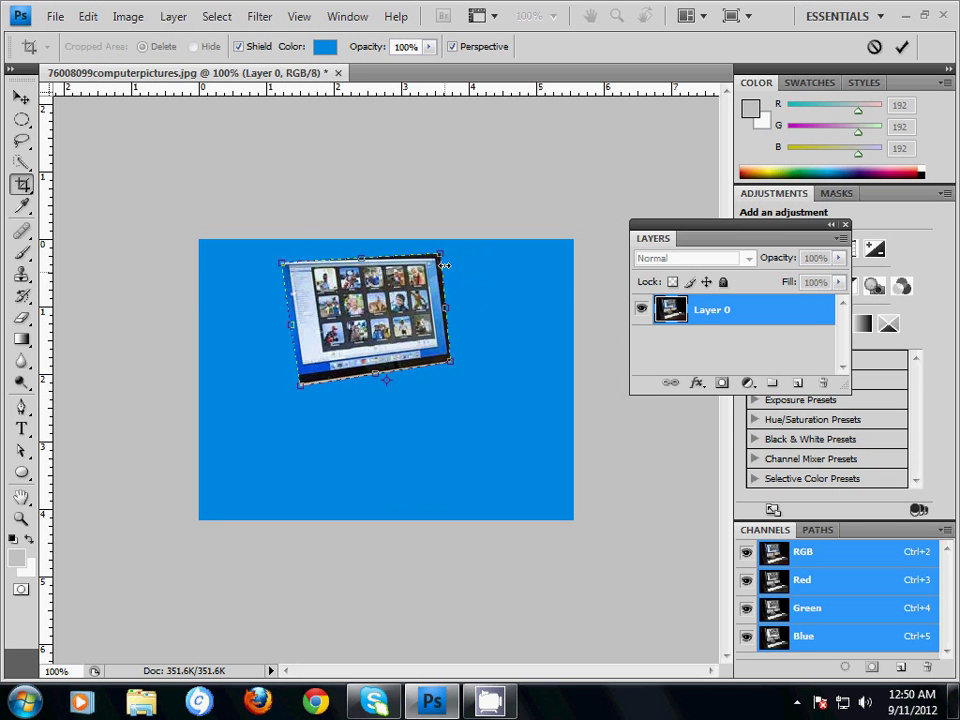
drag(444, 265, 438, 262)
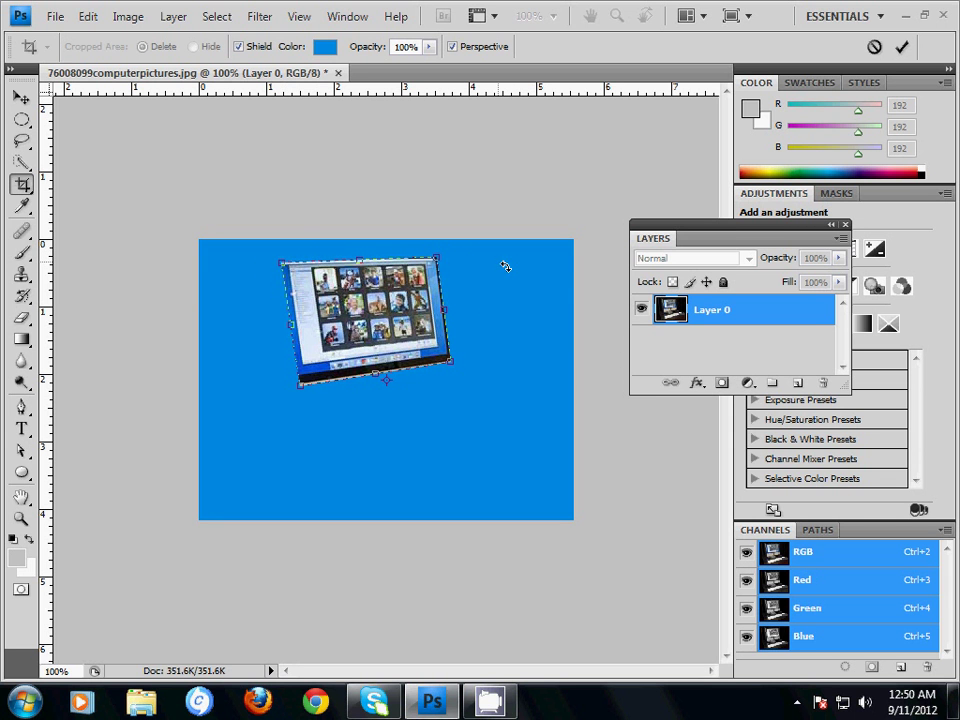
key(Return)
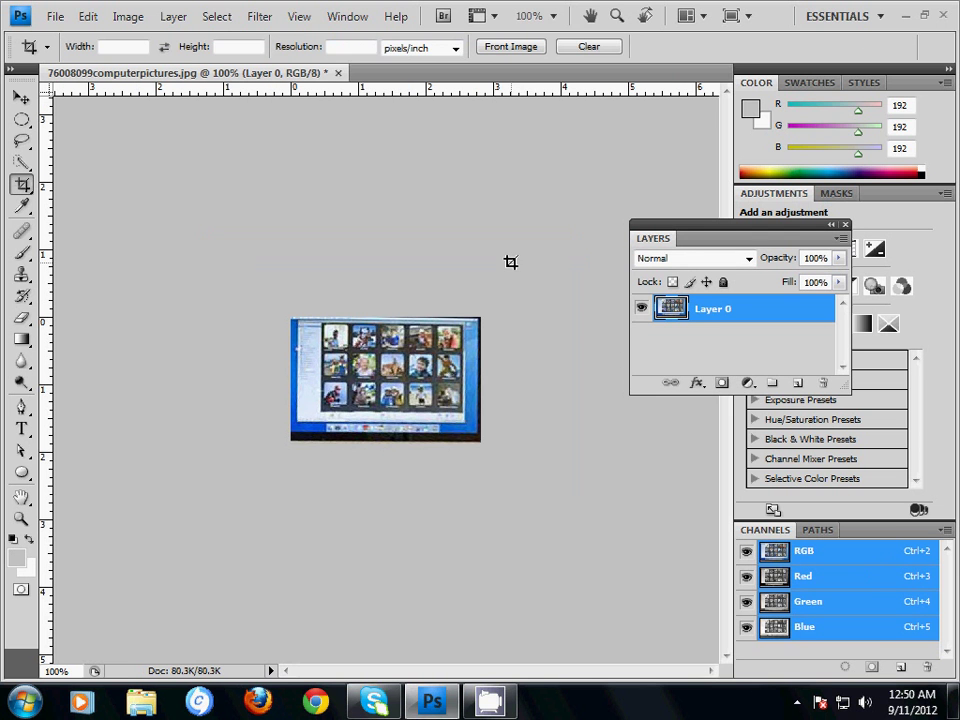